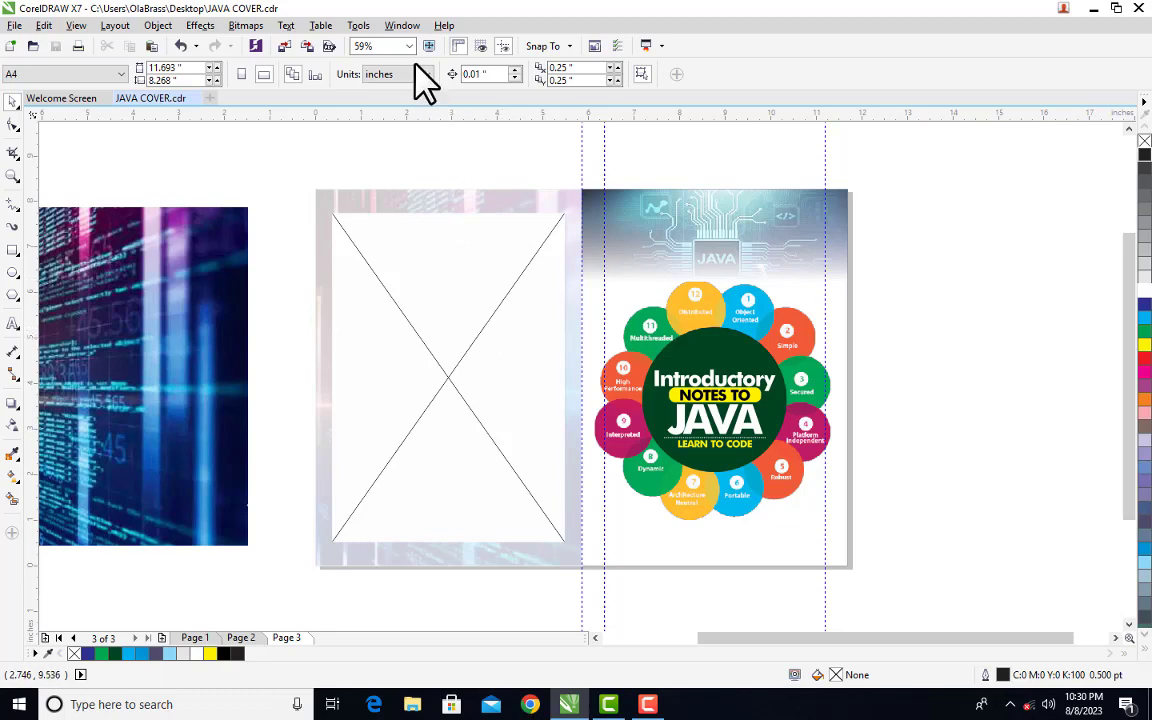
# Zoom in on the cover spread and PowerClip the code photo inside the empty left-half frame.
pyautogui.press('z')
pyautogui.click(595, 405)
pyautogui.press('space')
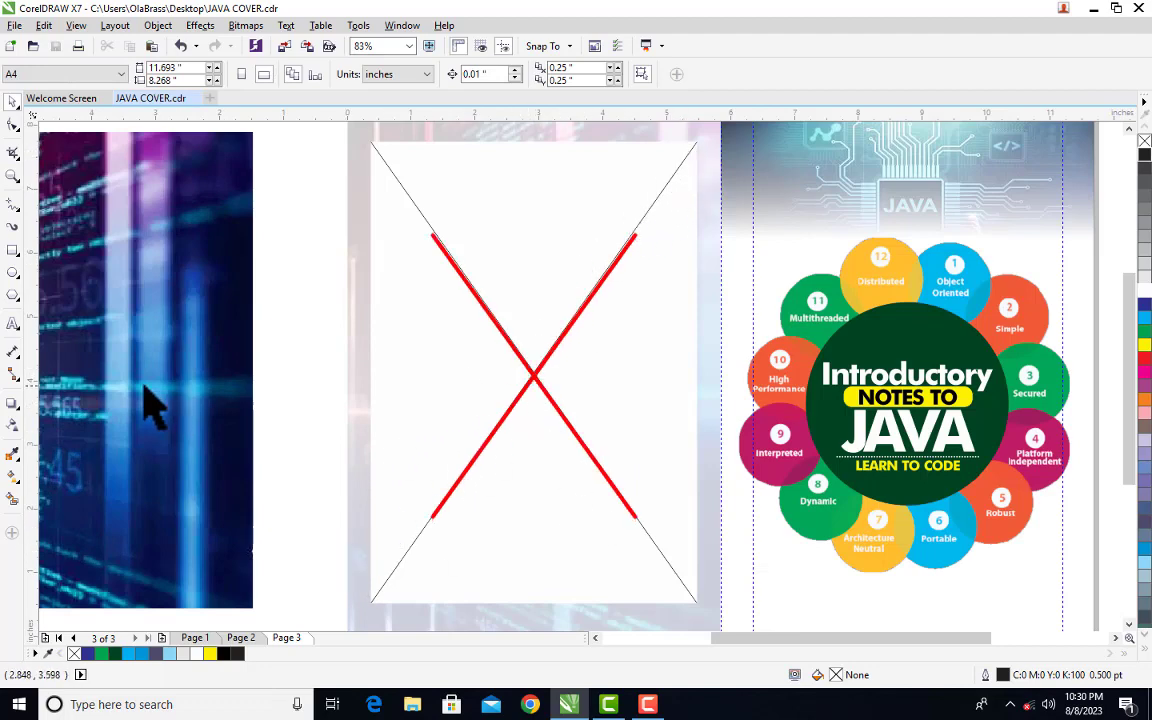
pyautogui.click(149, 309)
pyautogui.moveTo(108, 283); pyautogui.dragTo(262, 288)
pyautogui.hotkey('ctrl', 'z')
pyautogui.moveTo(180, 289); pyautogui.dragTo(470, 286)
pyautogui.click(543, 338)
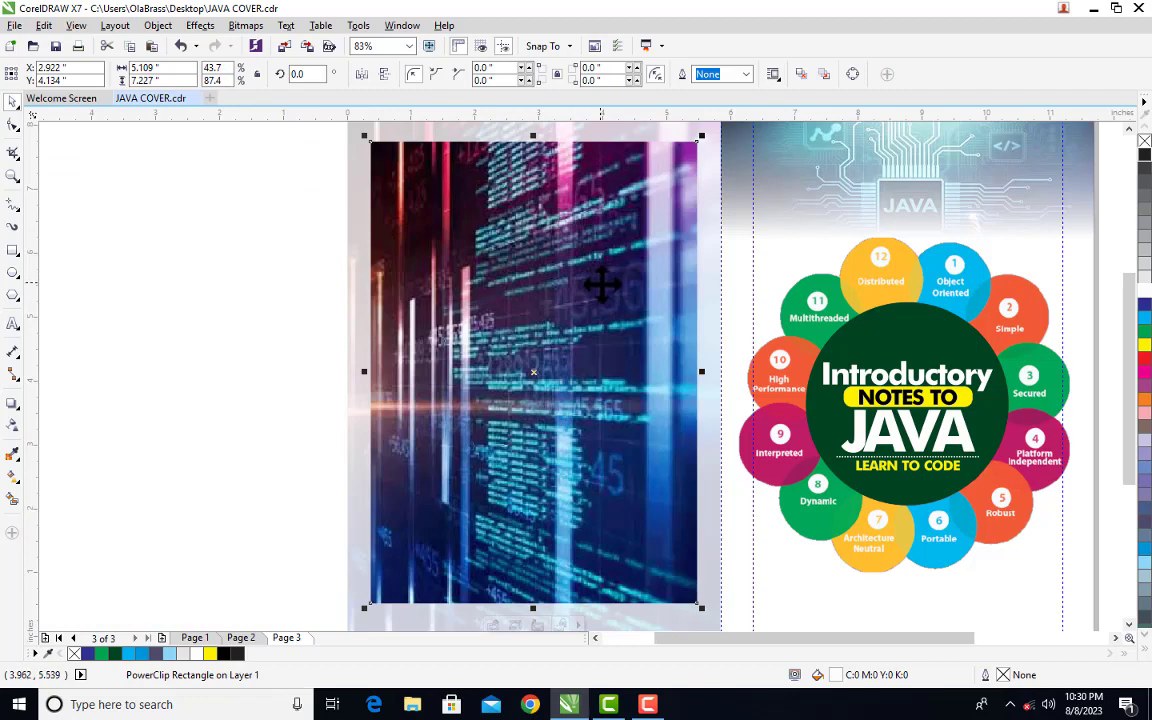
# Extract the code photo from the PowerClip frame, move it off-page left, and delete it.
pyautogui.rightClick(520, 344)
pyautogui.click(590, 250)
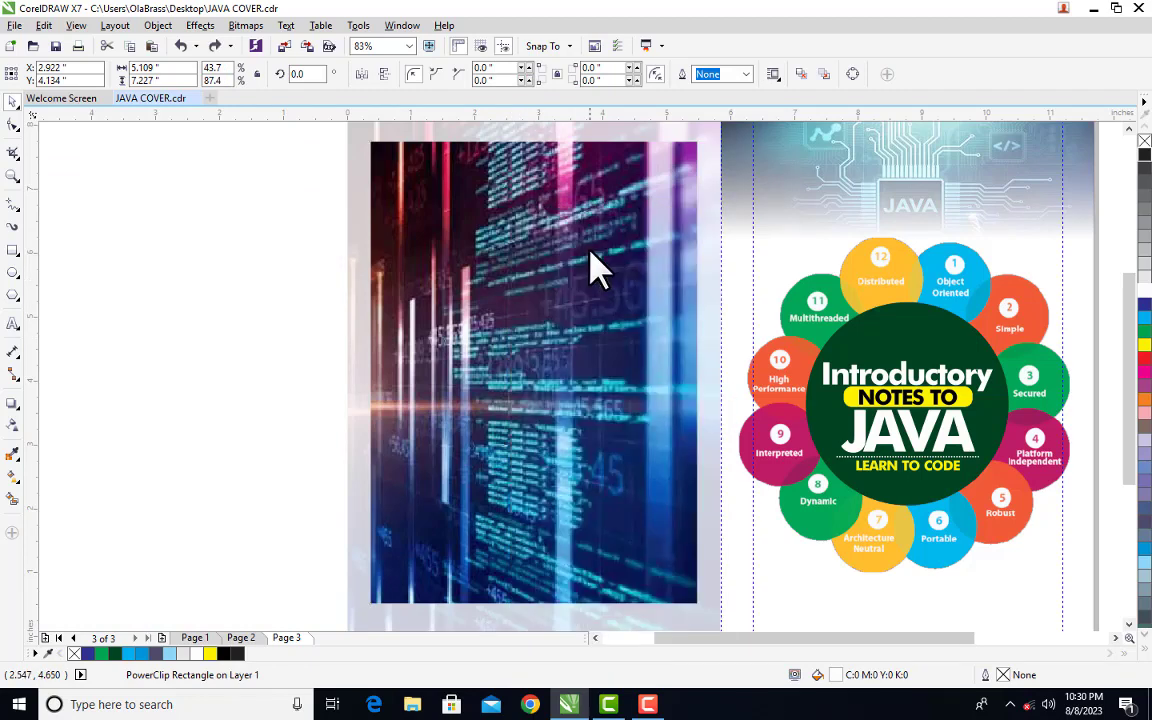
pyautogui.moveTo(257, 329); pyautogui.dragTo(40, 335)
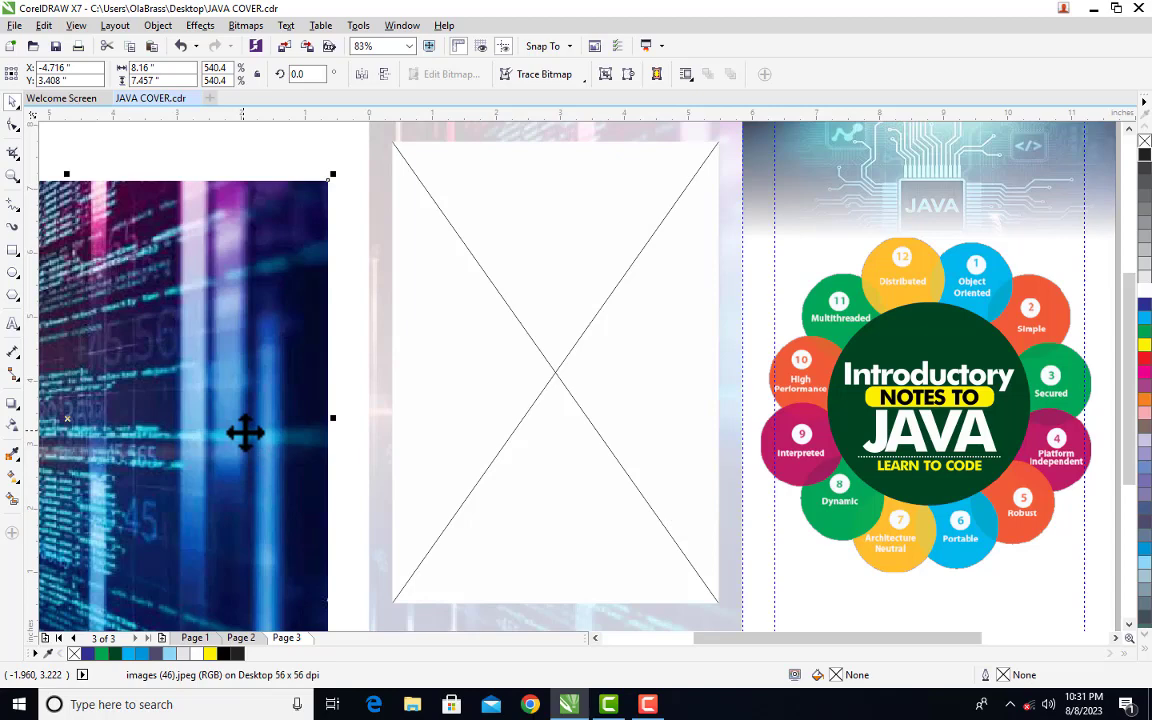
pyautogui.press('Delete')
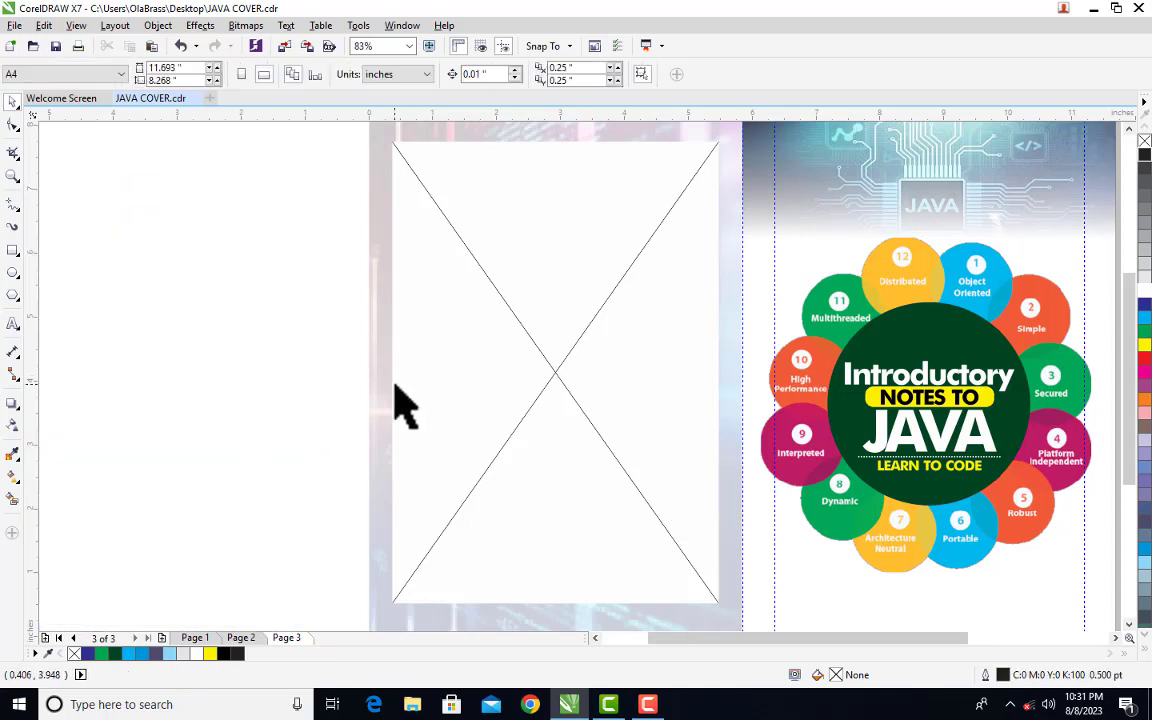
# Start a JPEG export of the cover, view the preview showing the X, and cancel.
pyautogui.hotkey('ctrl', 'e')
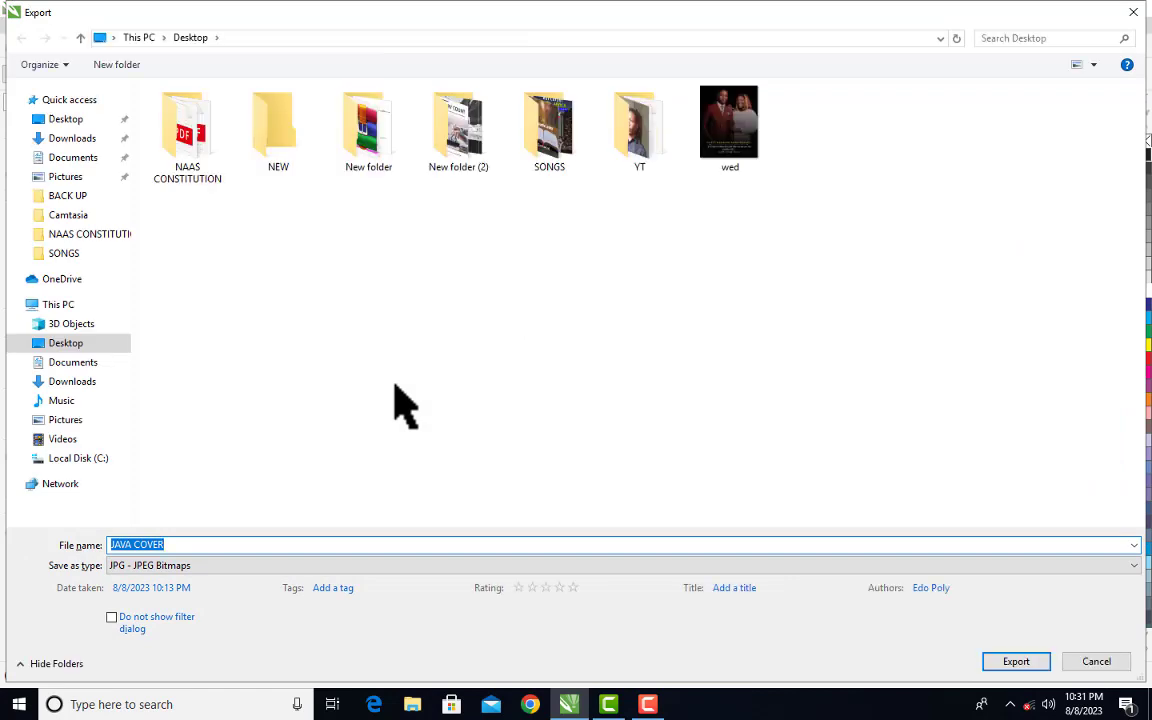
pyautogui.click(1015, 662)
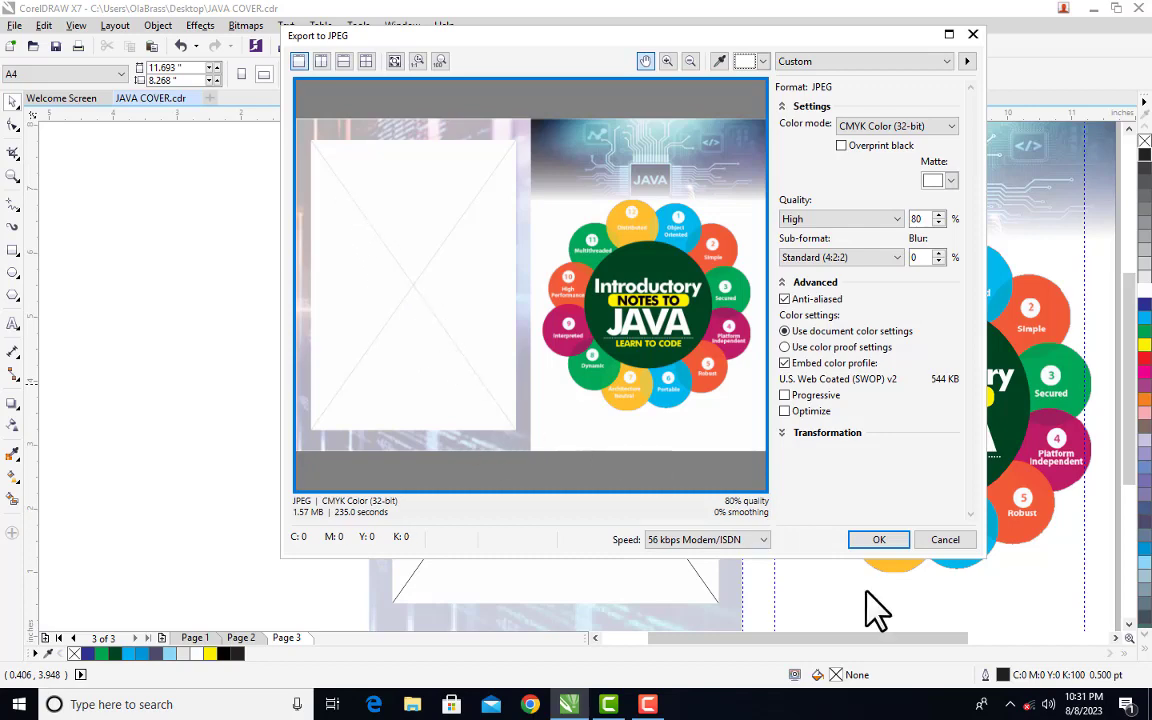
pyautogui.click(971, 34)
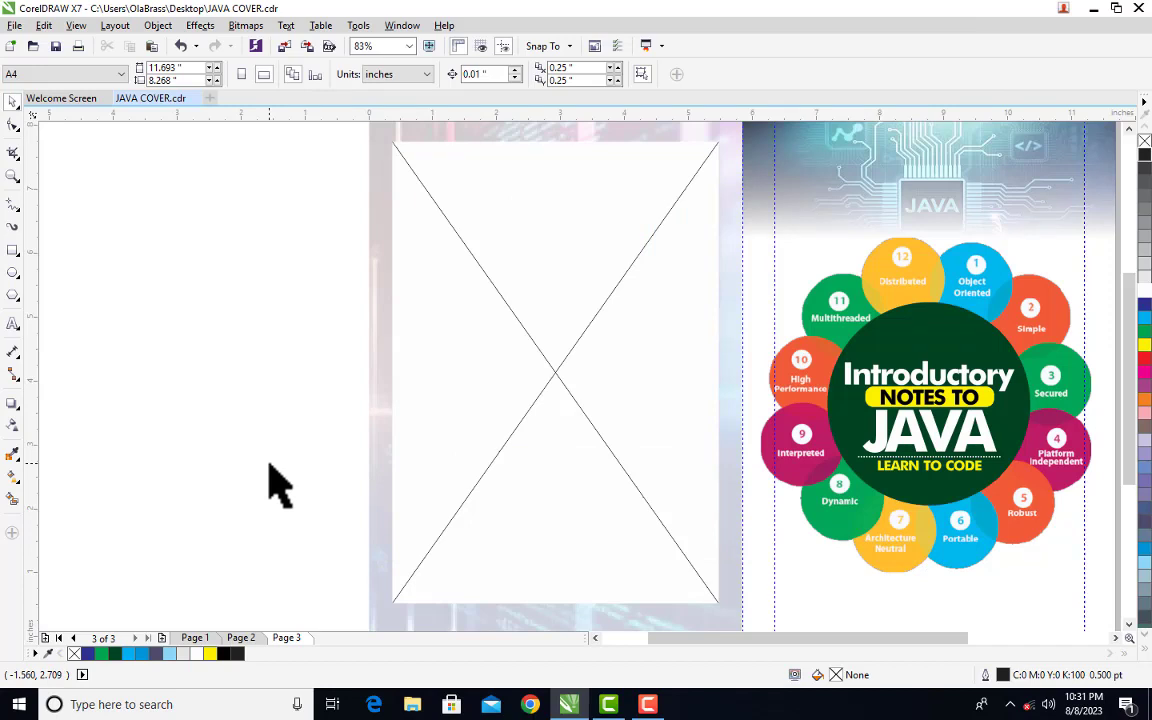
# Restore the code photo and clip it inside the empty cover frame again.
pyautogui.hotkey('ctrl', 'v')
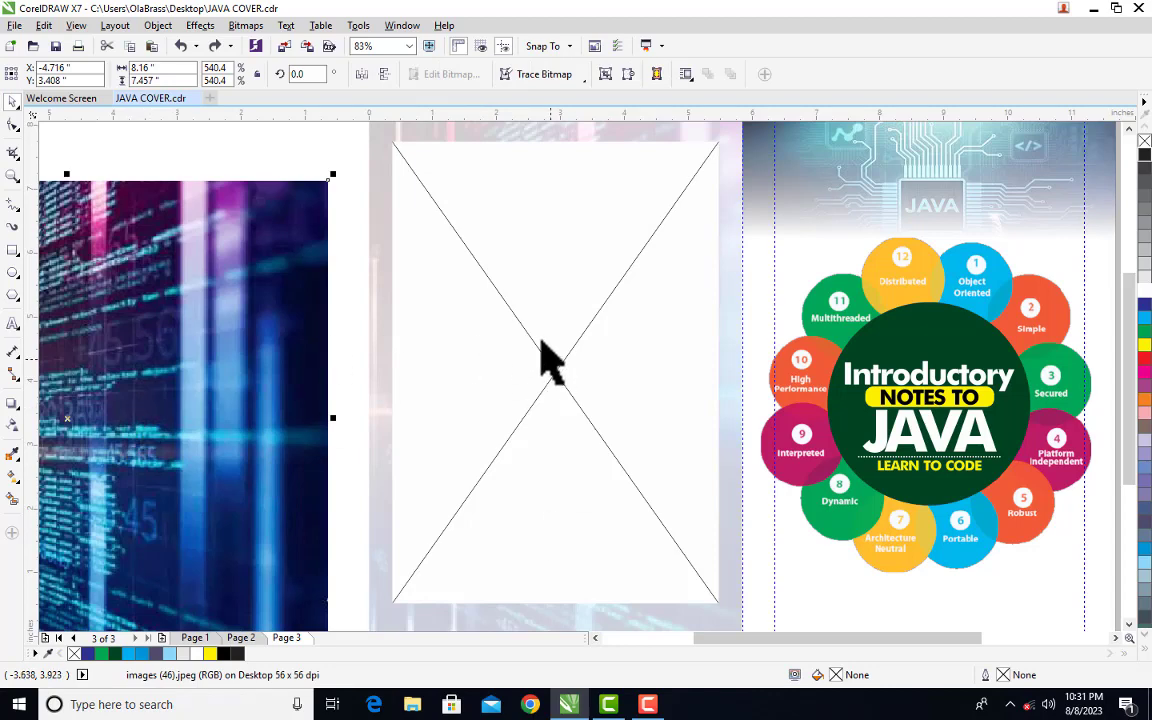
pyautogui.moveTo(134, 370); pyautogui.dragTo(527, 327)
pyautogui.click(590, 376)
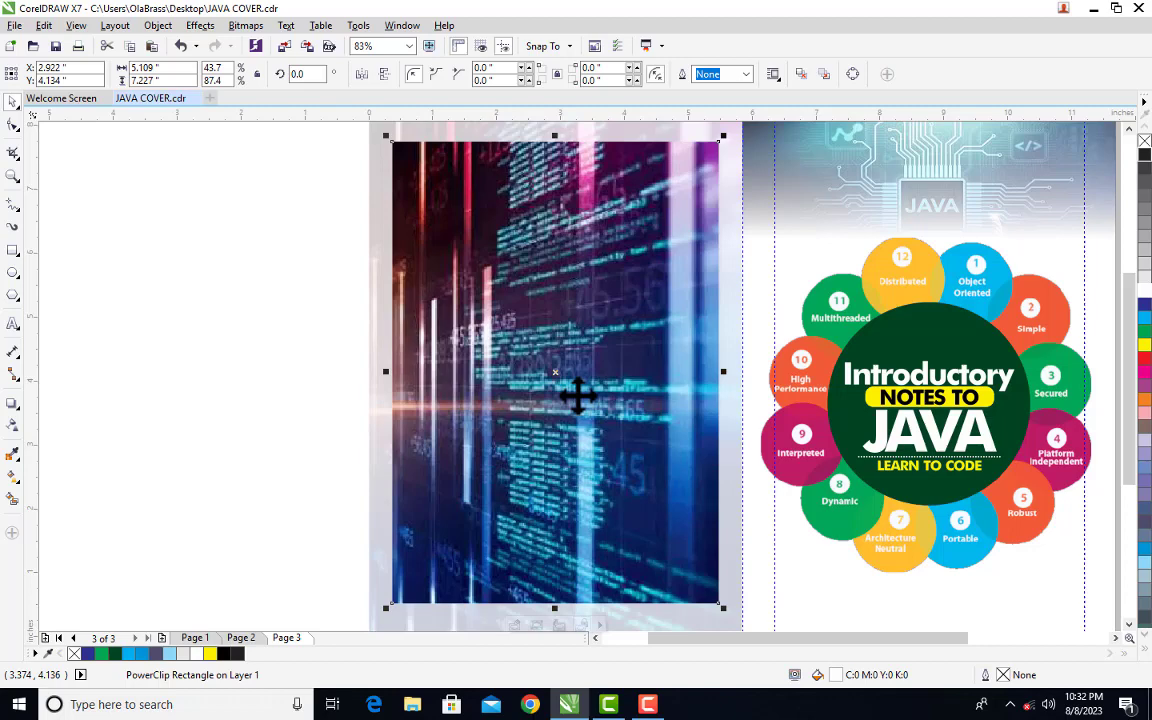
# Reposition the photo inside the frame with Edit PowerClip until it fills the panel.
pyautogui.click(514, 625)
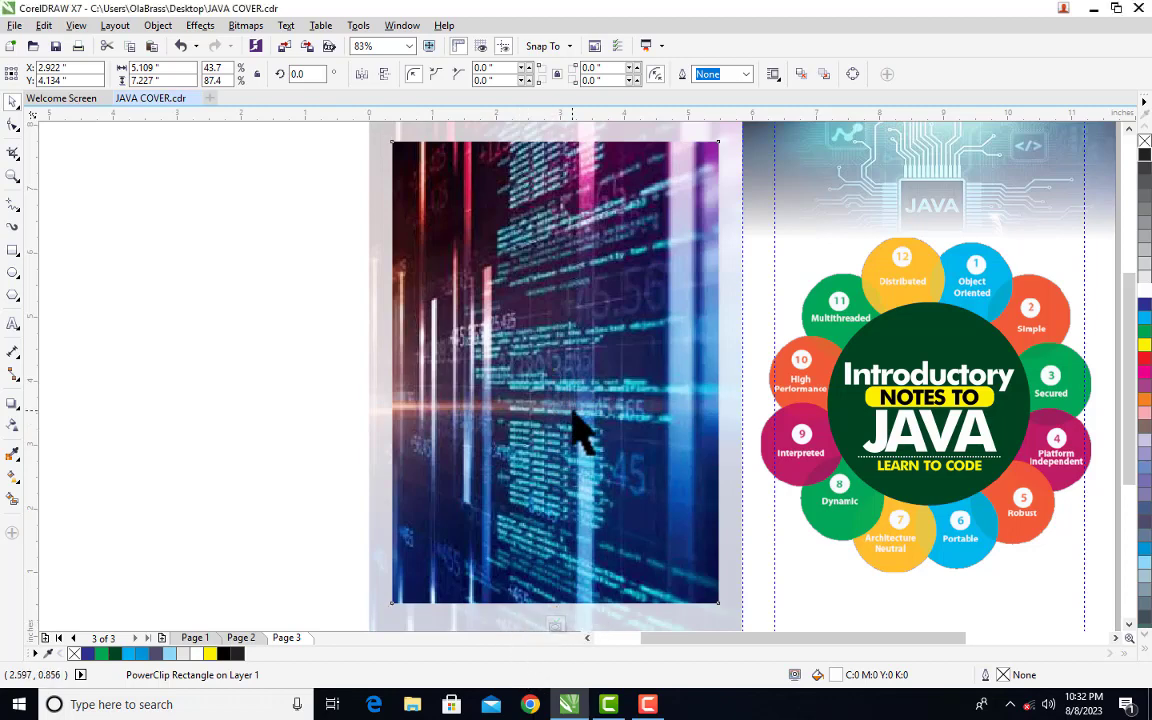
pyautogui.moveTo(705, 328); pyautogui.dragTo(211, 337)
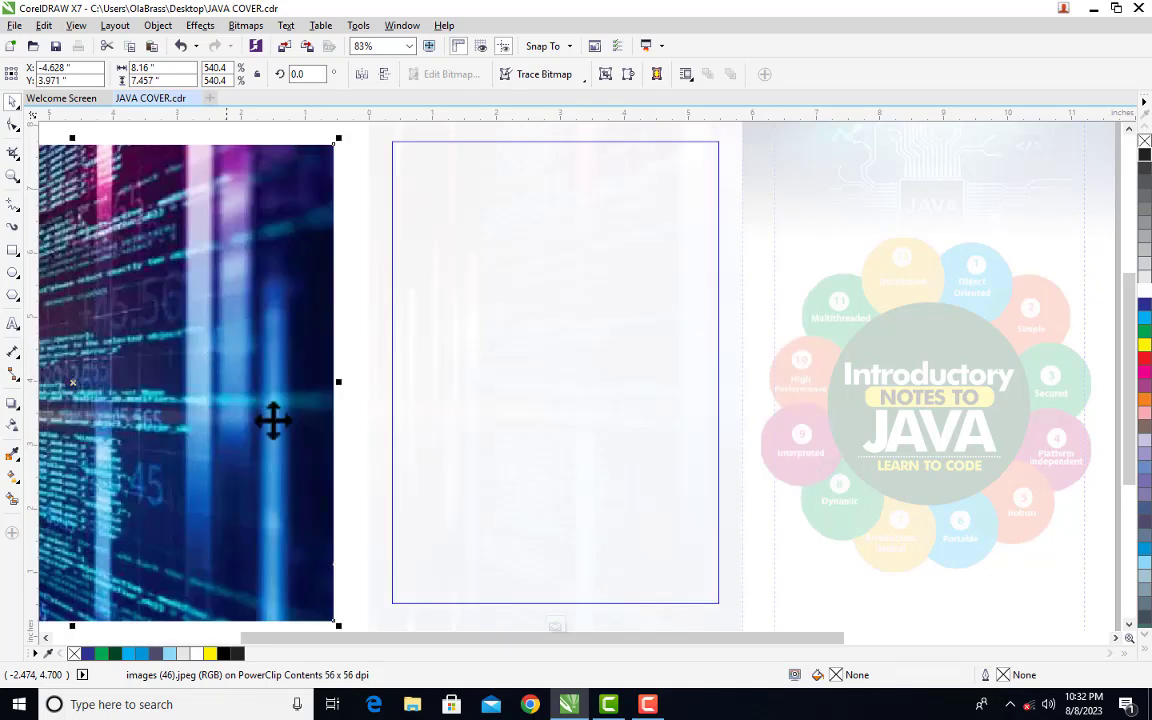
pyautogui.click(560, 625)
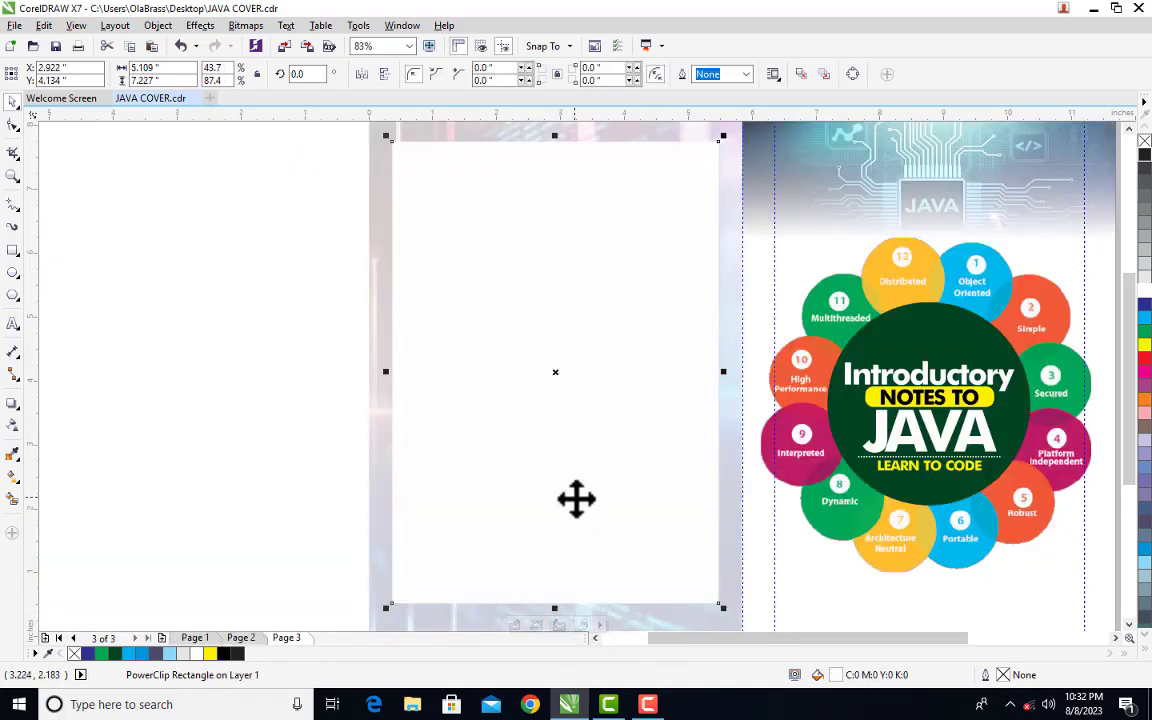
pyautogui.click(514, 625)
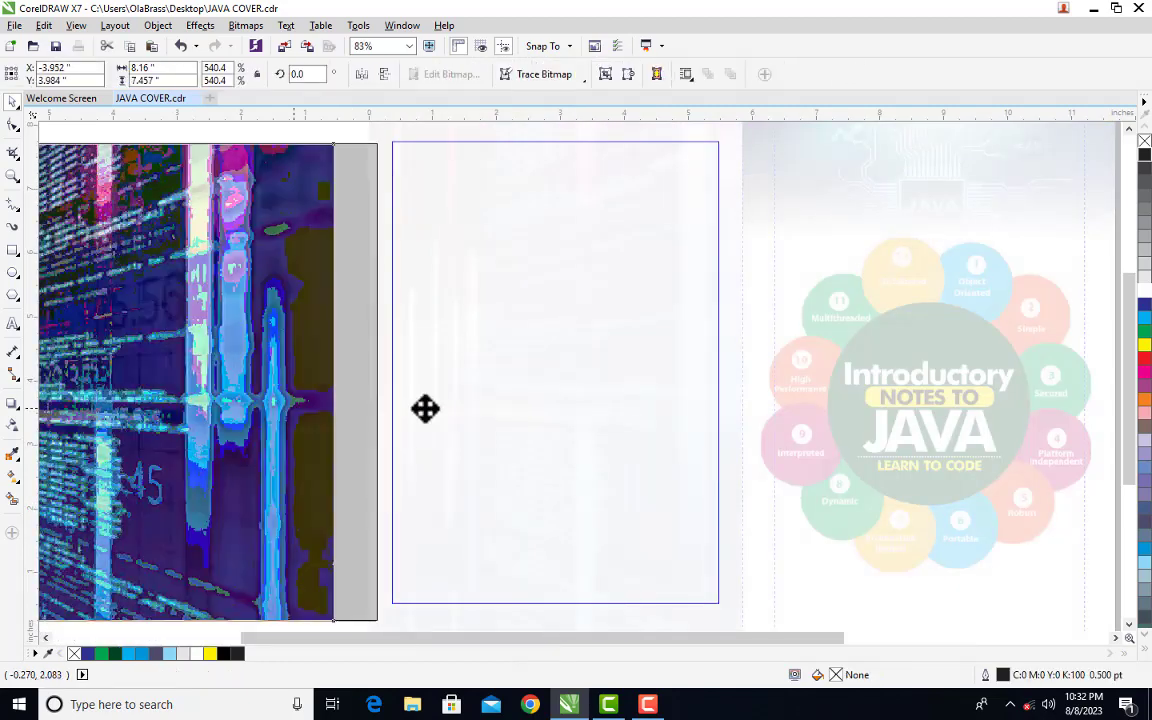
pyautogui.moveTo(425, 408); pyautogui.dragTo(576, 399)
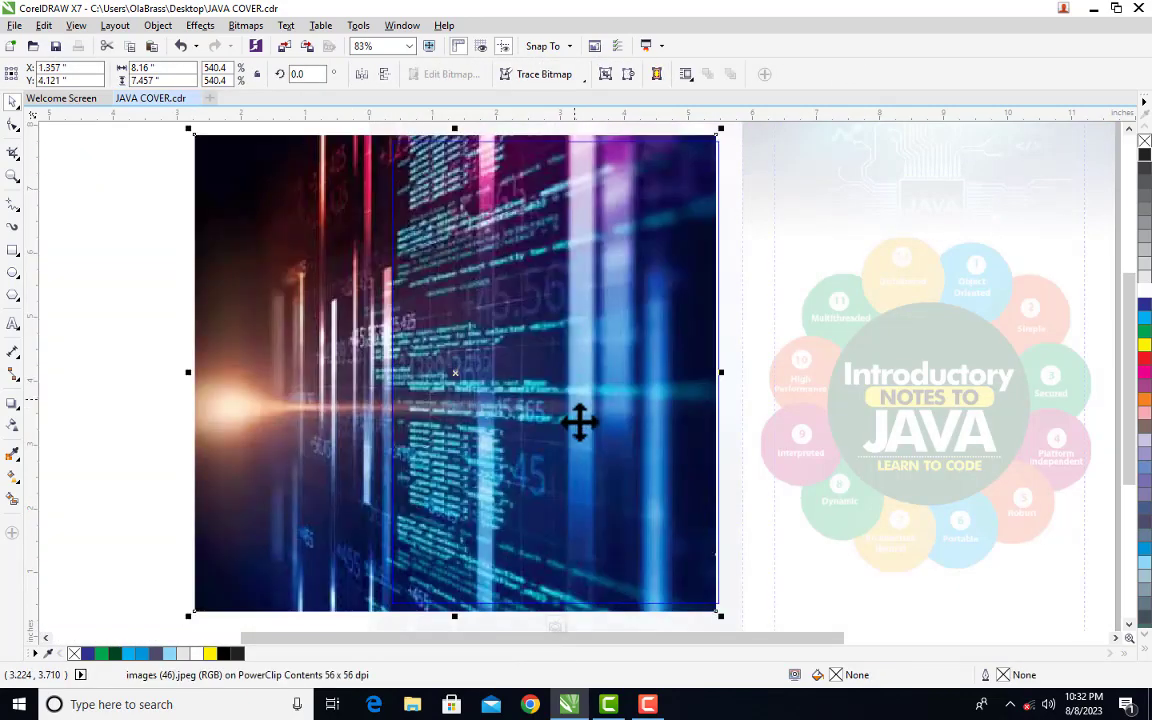
pyautogui.click(555, 624)
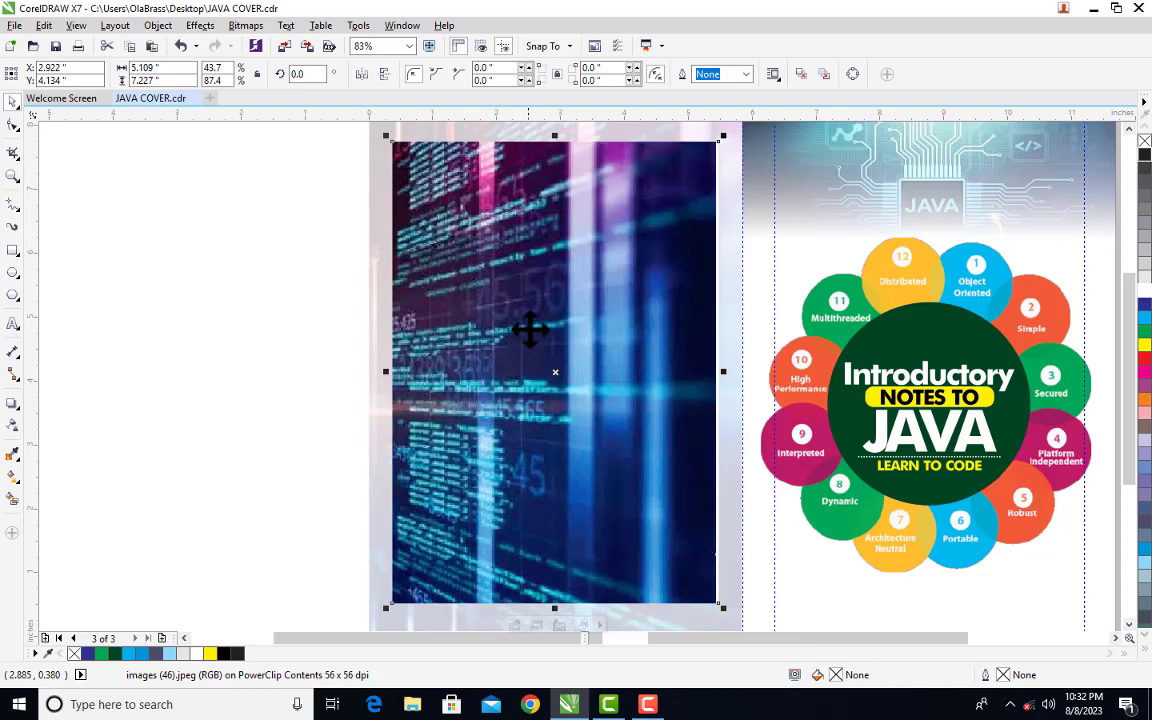
# Extract the photo from the frame and set it off-page left of the cover.
pyautogui.rightClick(527, 329)
pyautogui.click(600, 251)
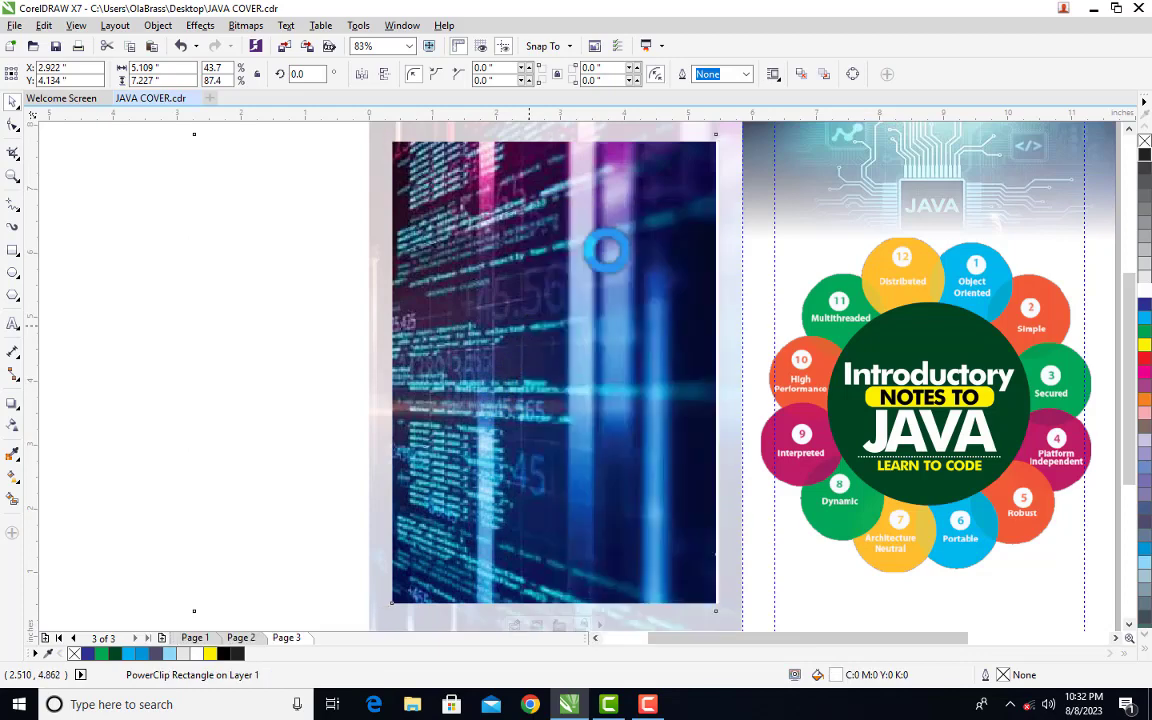
pyautogui.moveTo(218, 333); pyautogui.dragTo(136, 344)
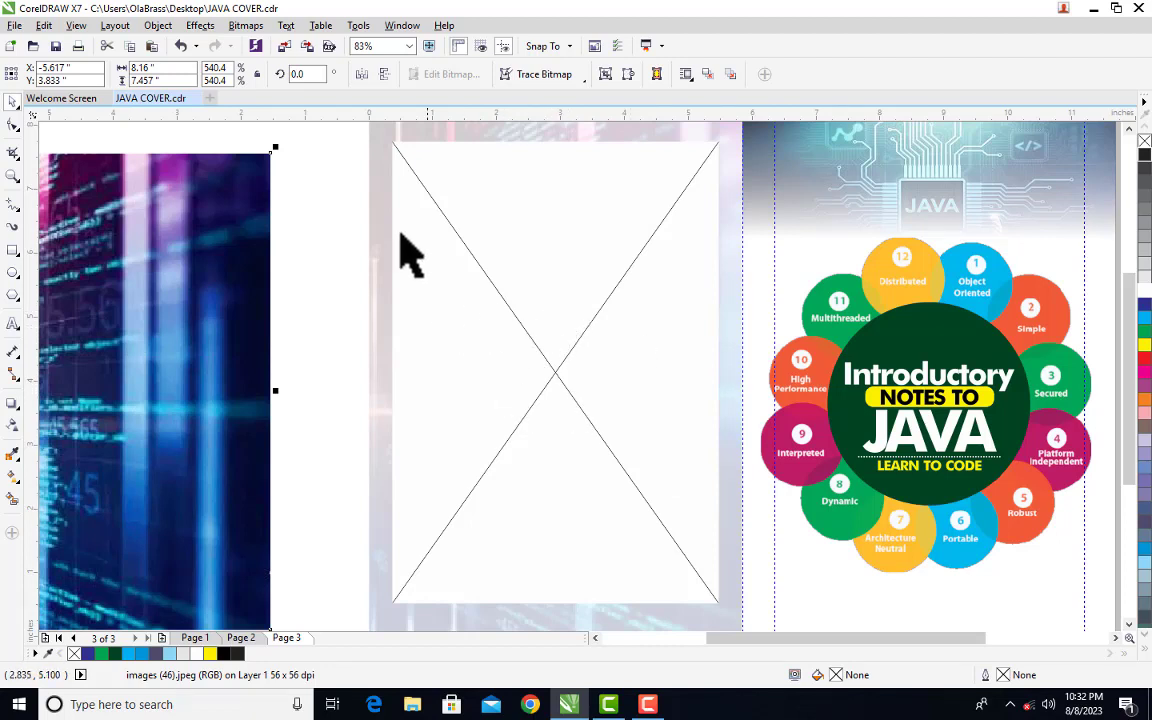
# Open the Options window from the Tools menu and move it up and left.
pyautogui.click(361, 24)
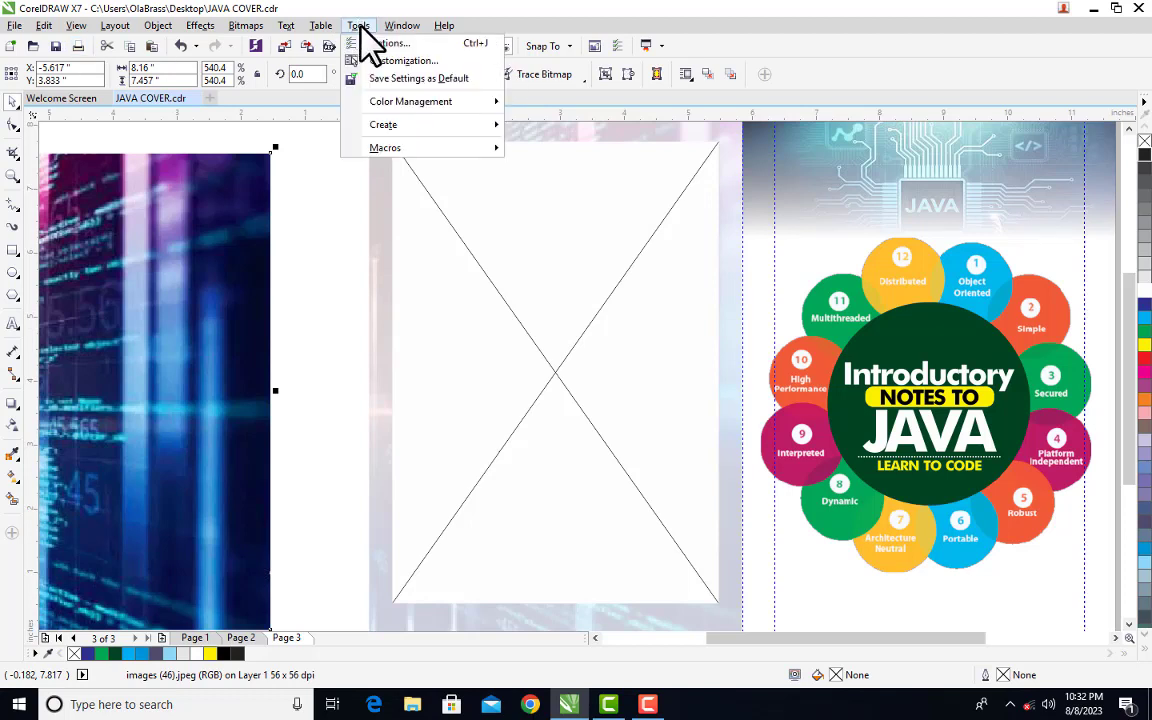
pyautogui.click(434, 66)
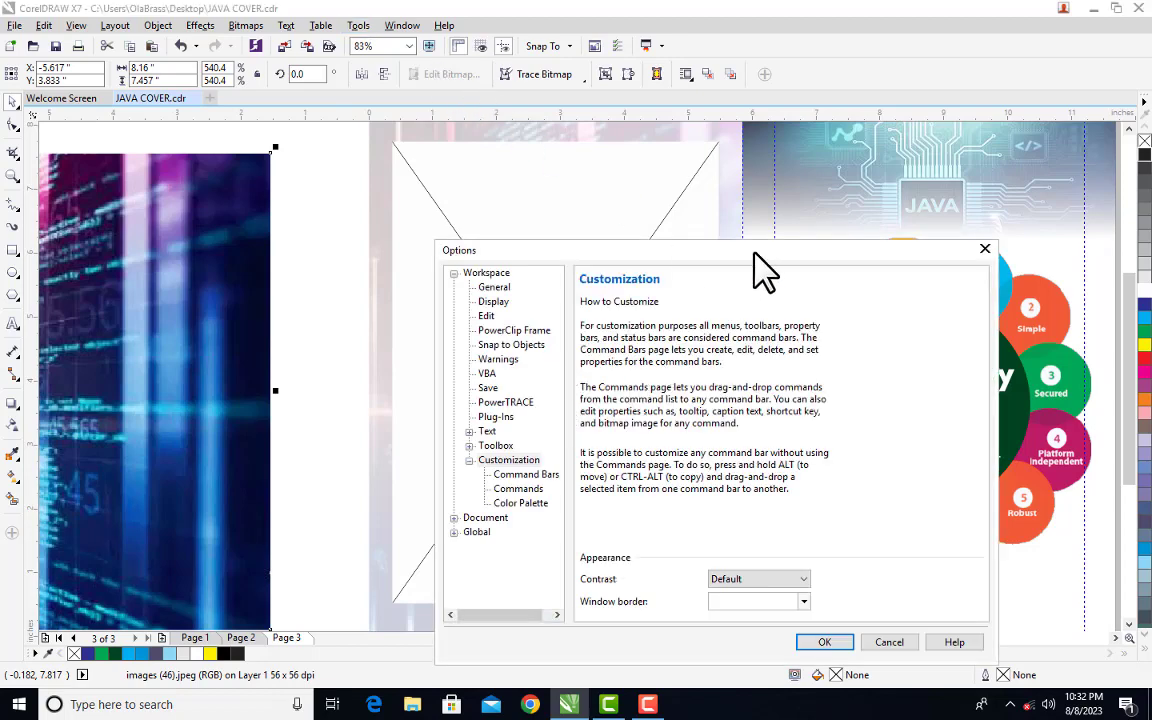
pyautogui.moveTo(755, 258); pyautogui.dragTo(721, 181)
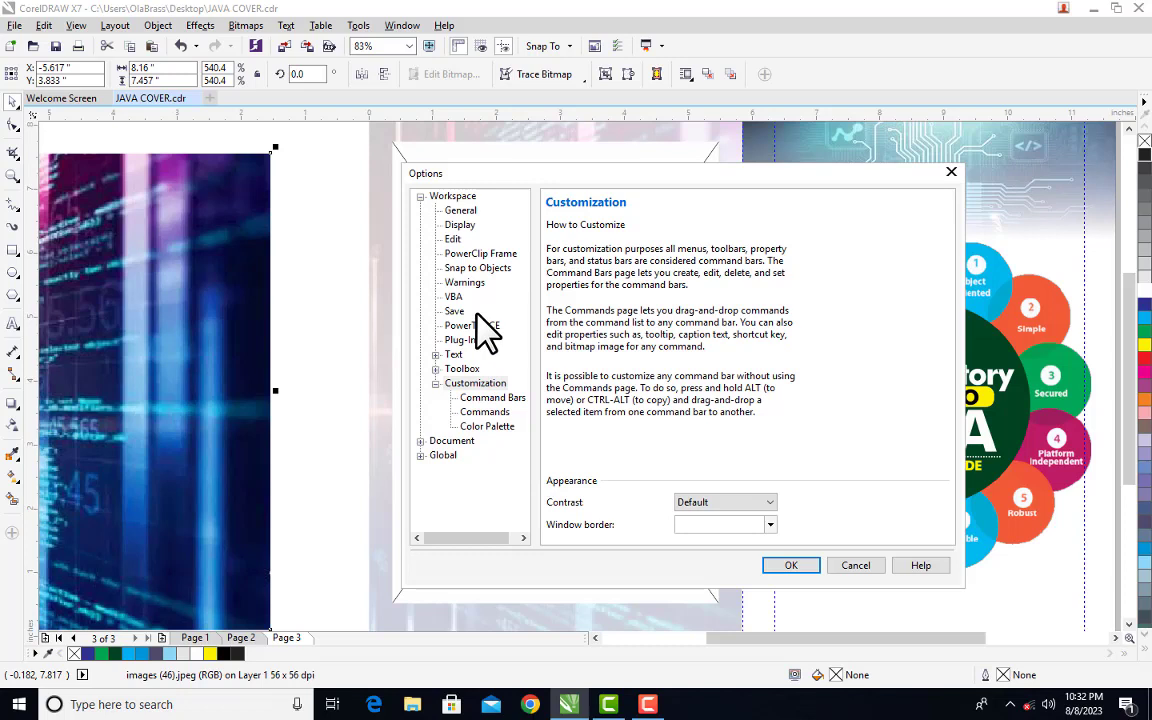
# On the PowerClip Frame page, try the line display options, then uncheck 'Show lines in empty PowerClip frames'.
pyautogui.click(494, 251)
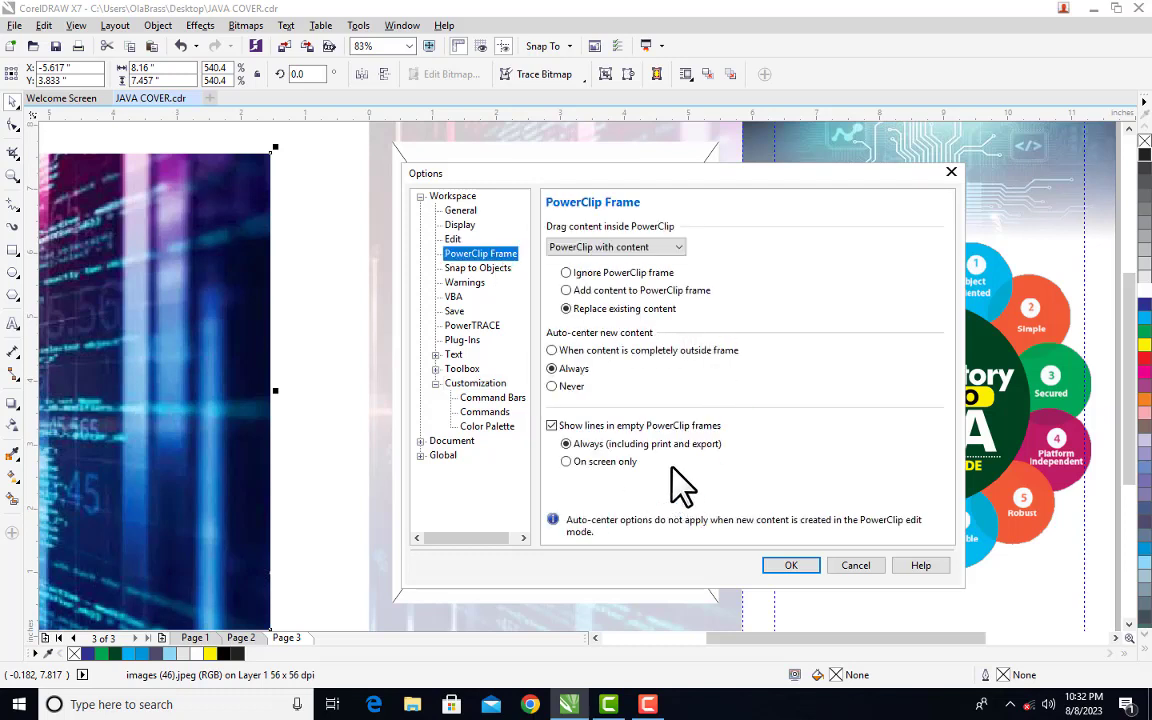
pyautogui.click(572, 446)
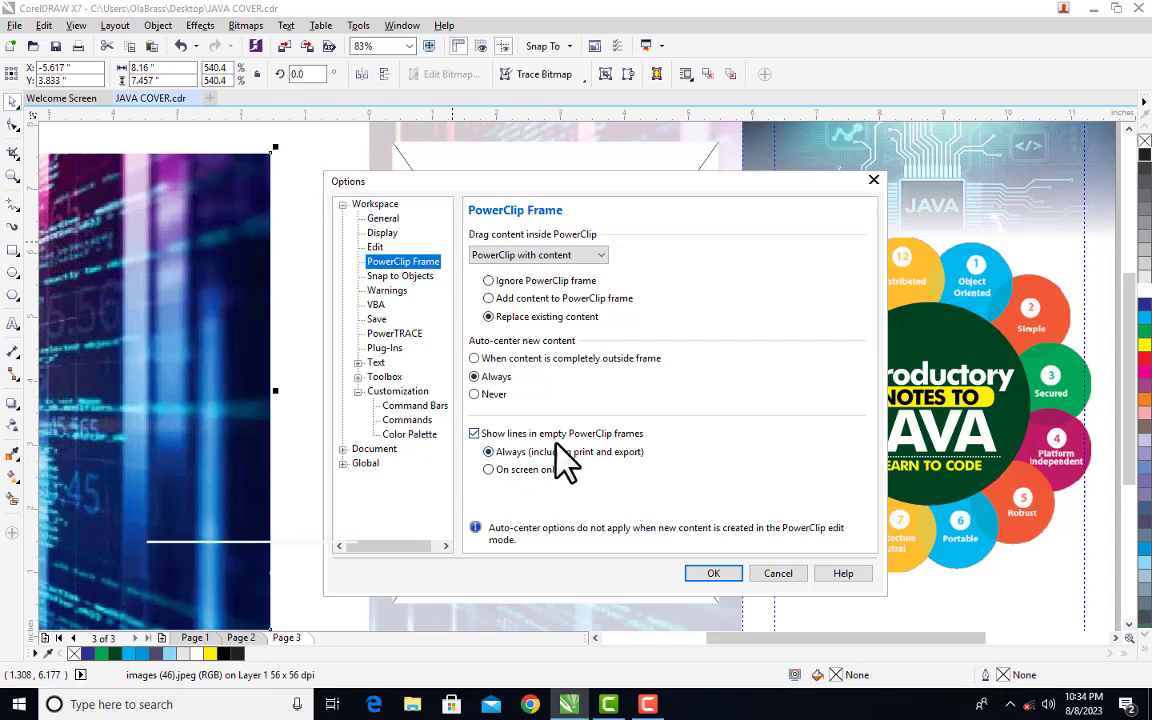
pyautogui.moveTo(495, 181); pyautogui.dragTo(718, 160)
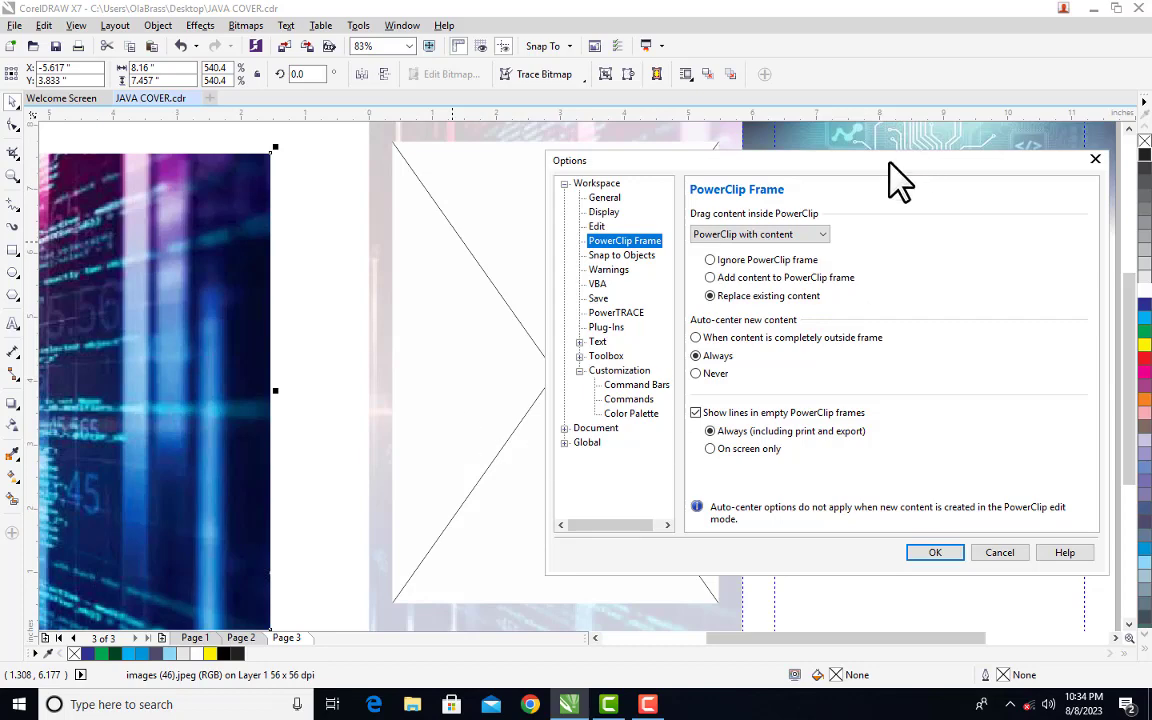
pyautogui.moveTo(890, 162); pyautogui.dragTo(698, 164)
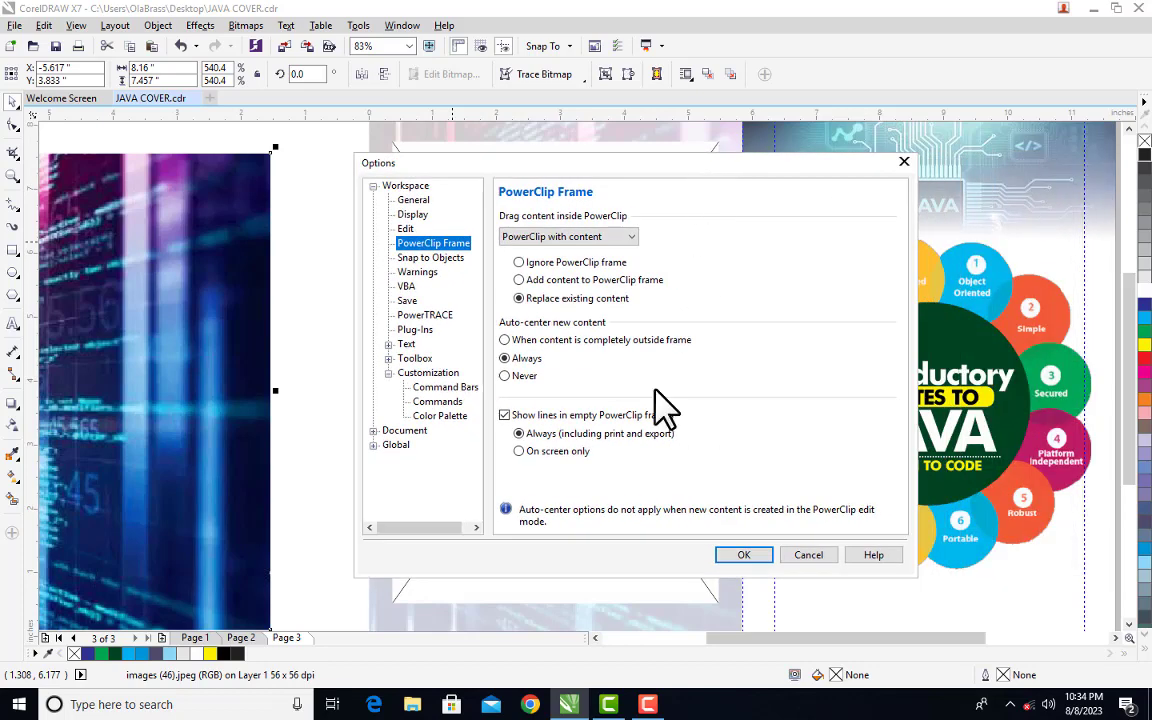
pyautogui.click(522, 453)
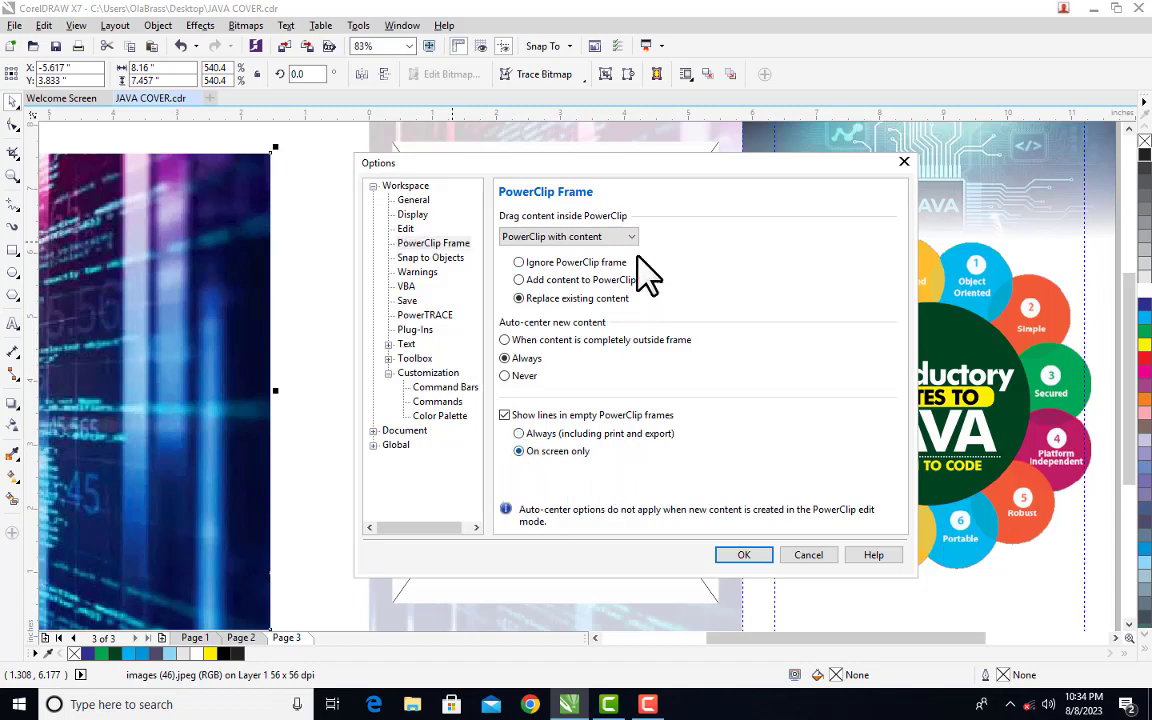
pyautogui.moveTo(655, 164); pyautogui.dragTo(966, 214)
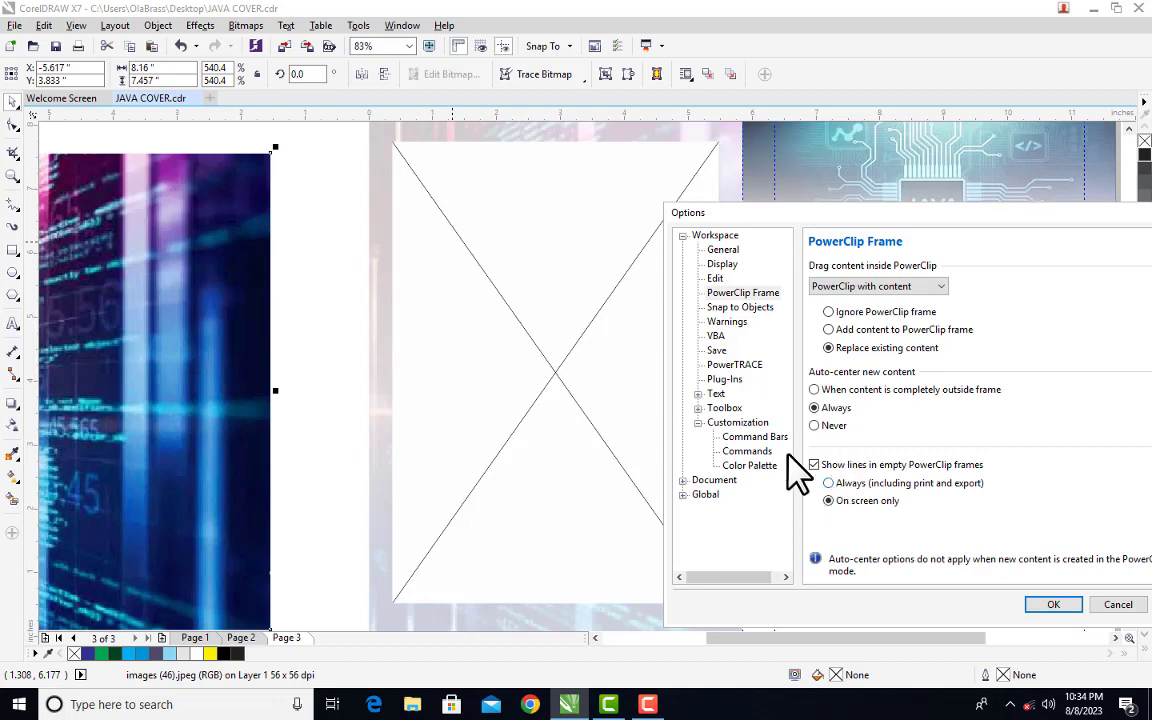
pyautogui.moveTo(916, 222); pyautogui.dragTo(670, 177)
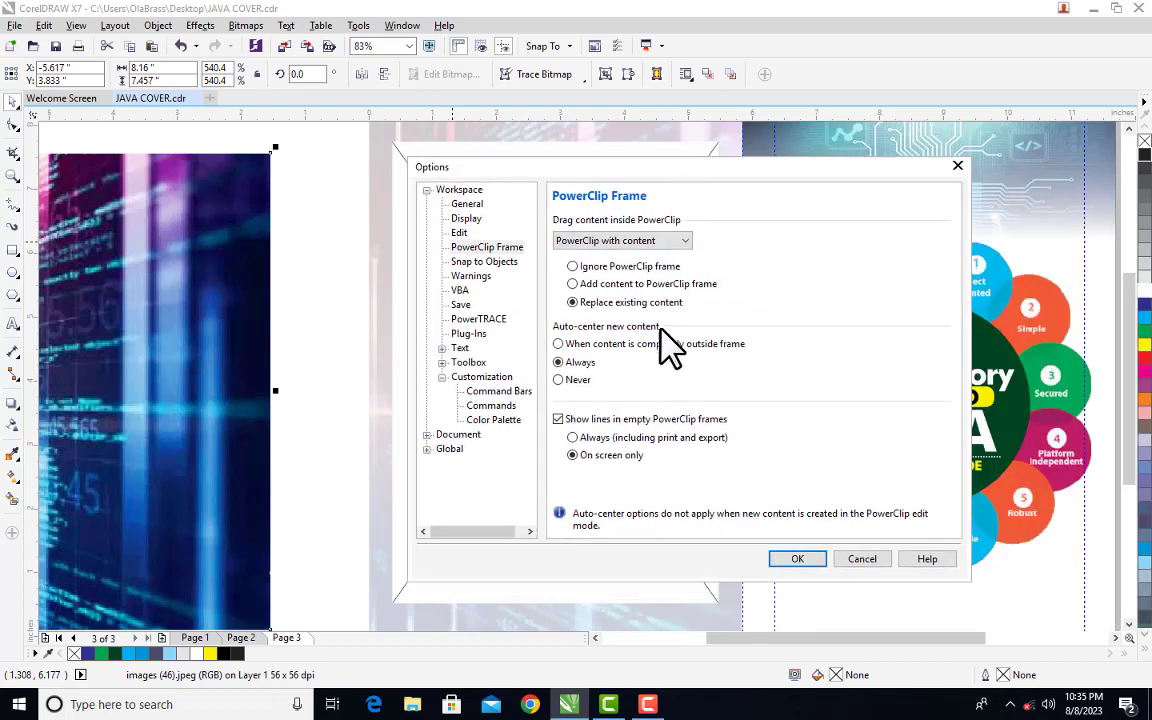
pyautogui.click(558, 420)
pyautogui.click(558, 420)
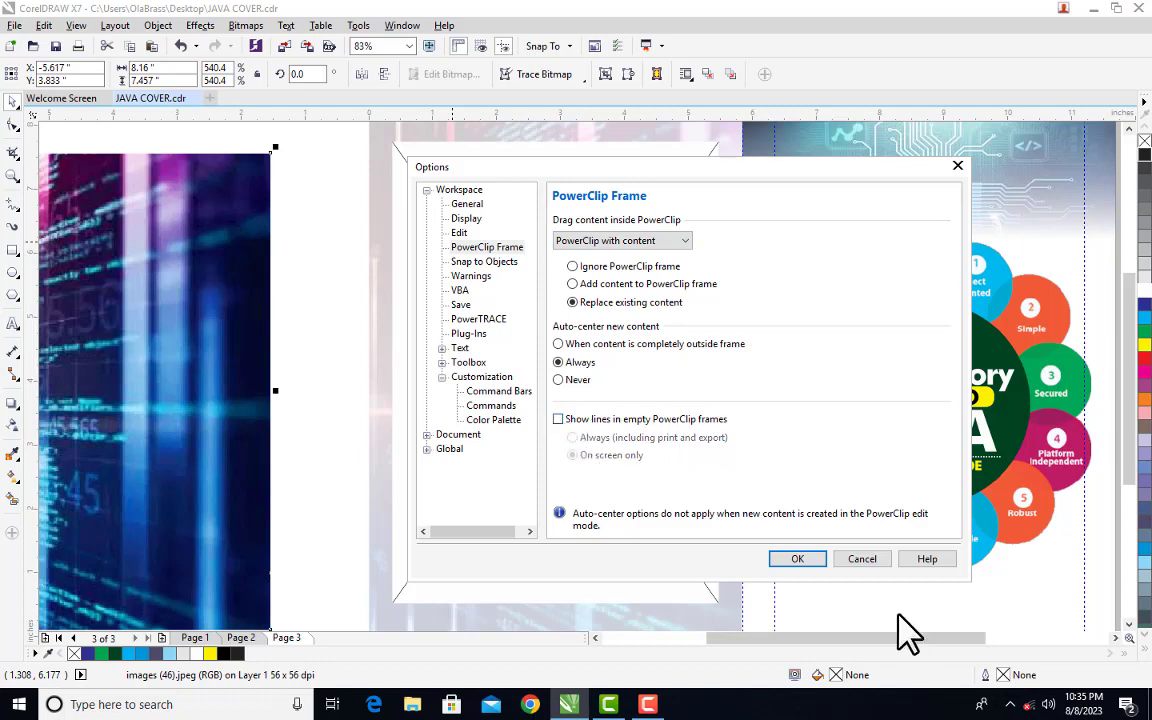
# Apply the options with OK and PowerClip the code image into the cover frame.
pyautogui.click(797, 559)
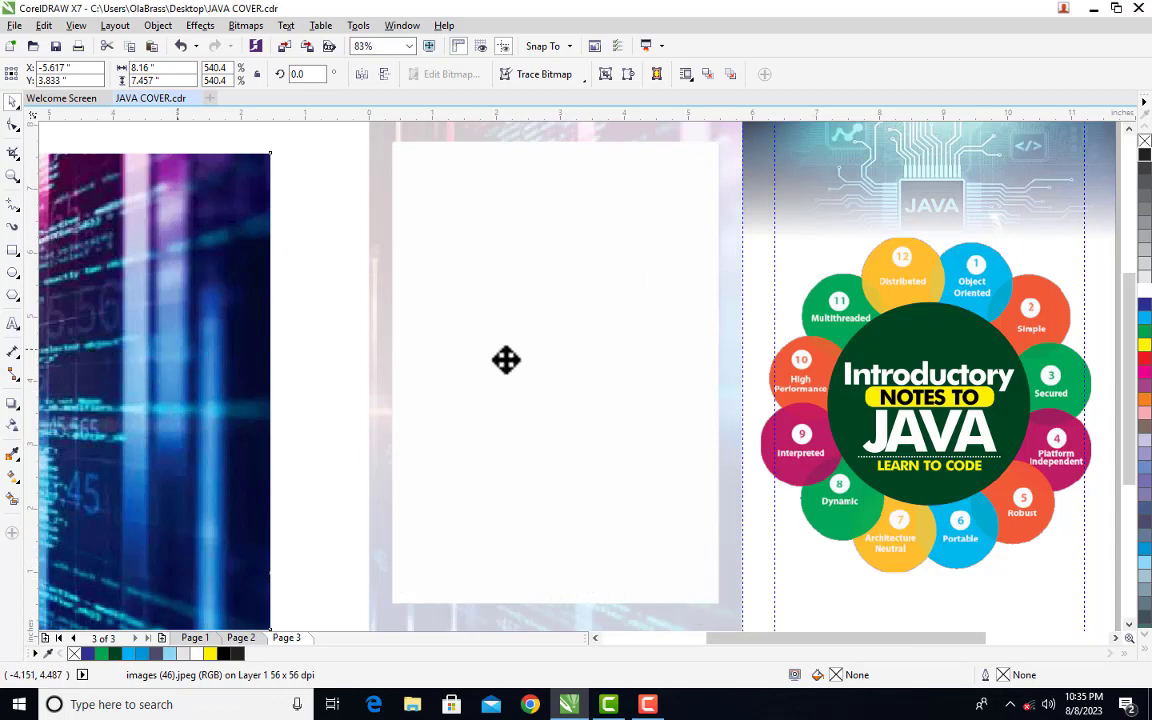
pyautogui.moveTo(506, 360); pyautogui.dragTo(600, 311)
pyautogui.click(645, 362)
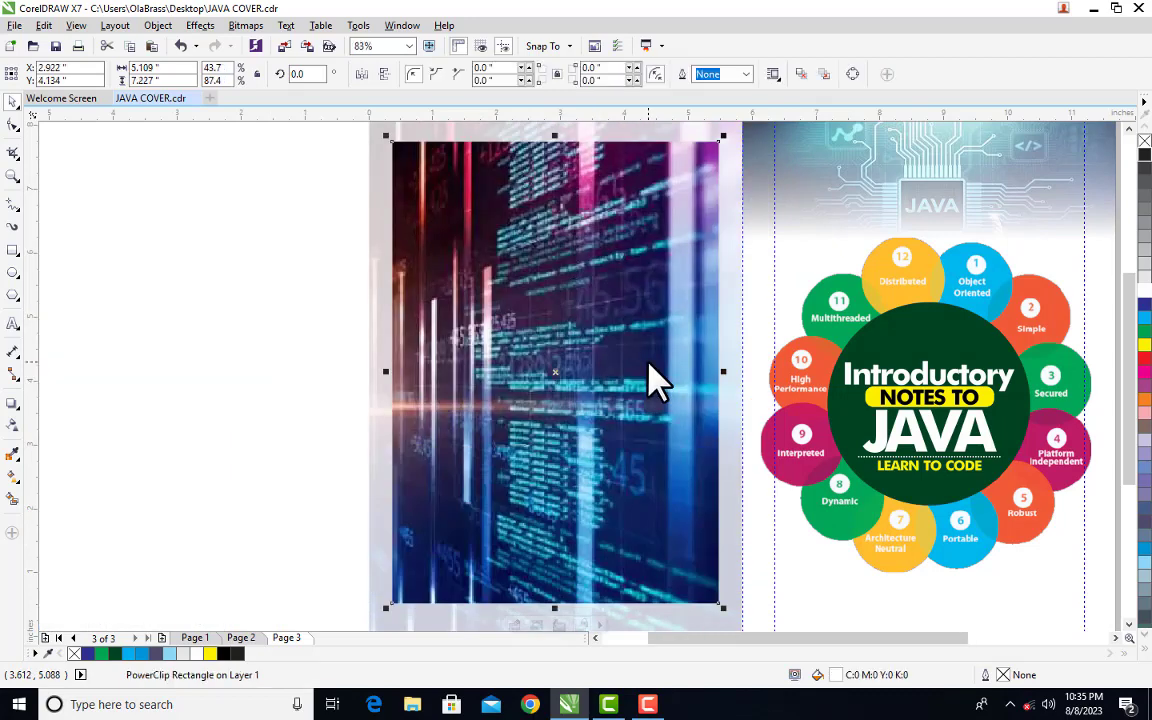
# Extract the image, move it off to the left, and select the now line-free empty frame.
pyautogui.rightClick(540, 288)
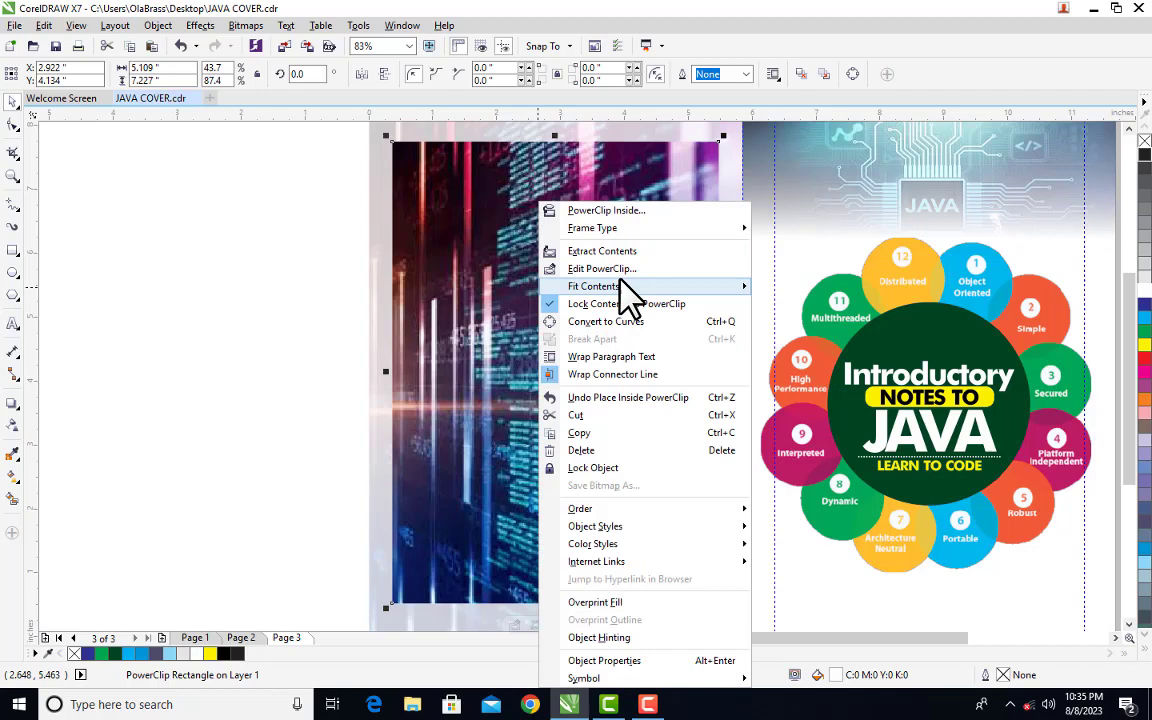
pyautogui.moveTo(621, 287)
pyautogui.click(628, 251)
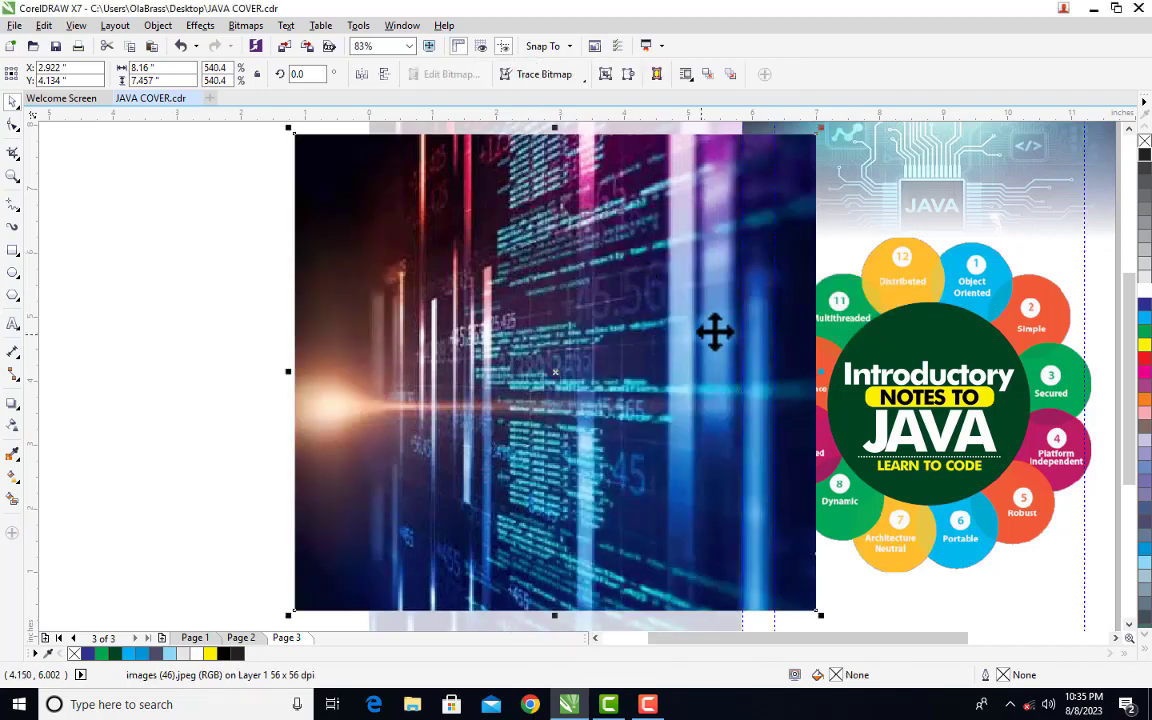
pyautogui.moveTo(746, 424); pyautogui.dragTo(167, 414)
pyautogui.click(514, 429)
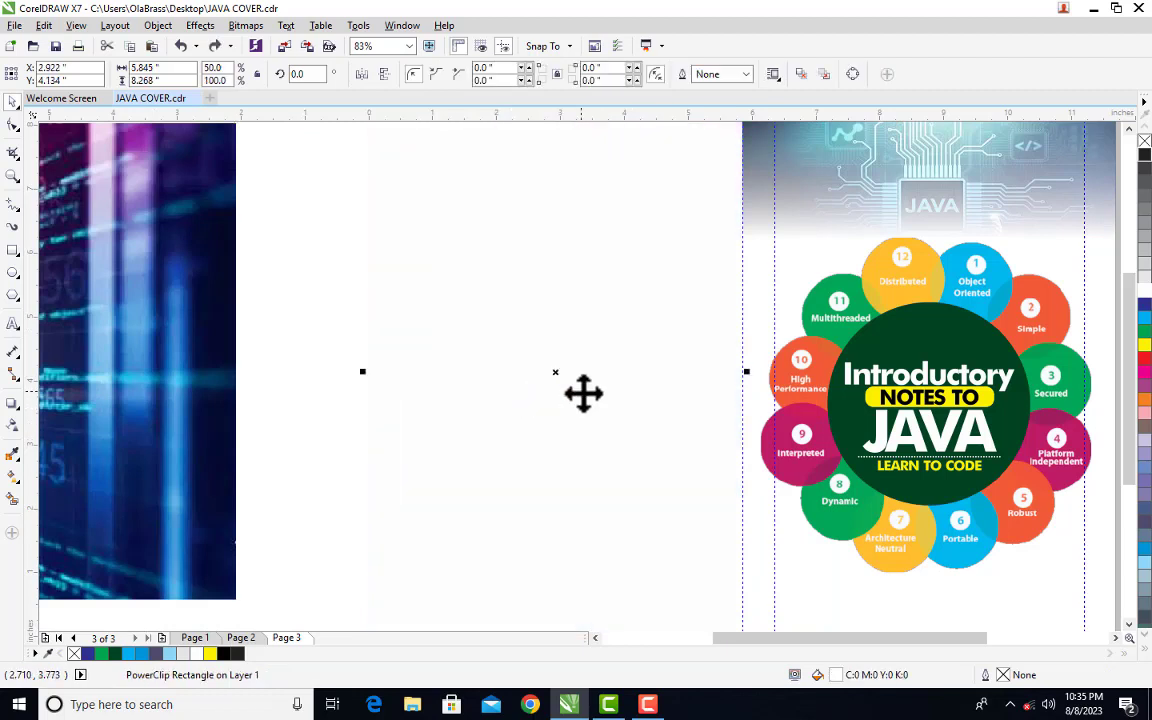
# Undo the last action with Ctrl+Z, leaving the empty frame blank without cross lines.
pyautogui.hotkey('ctrl', 'z')
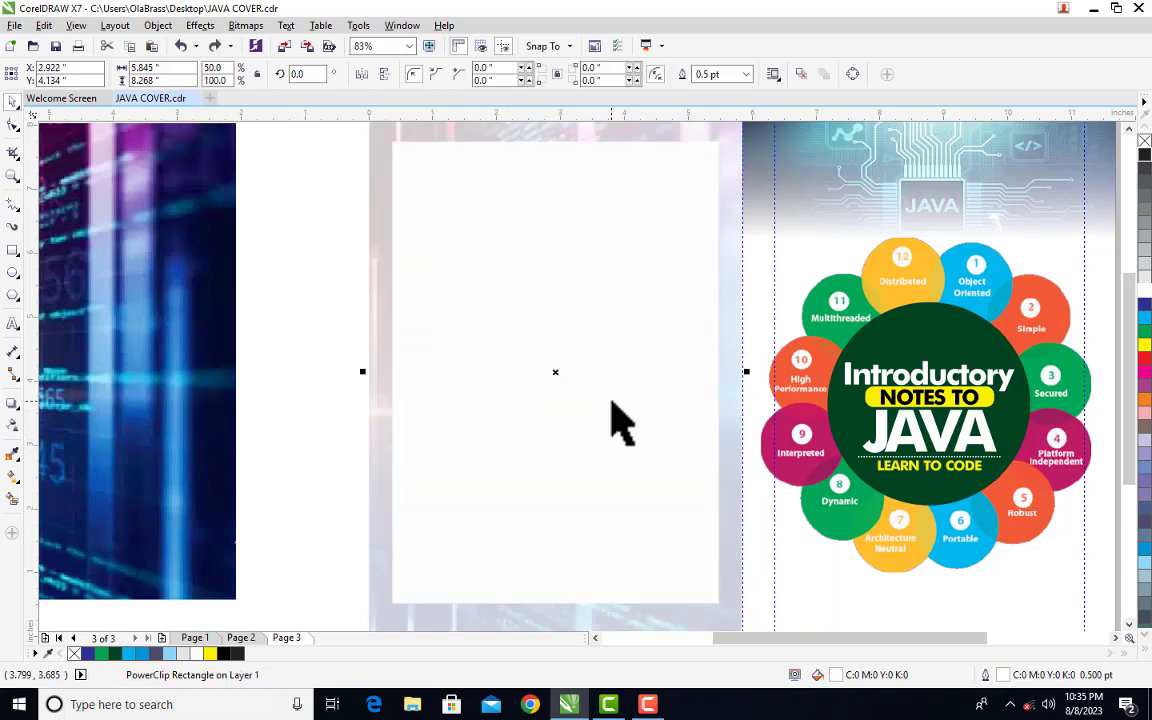